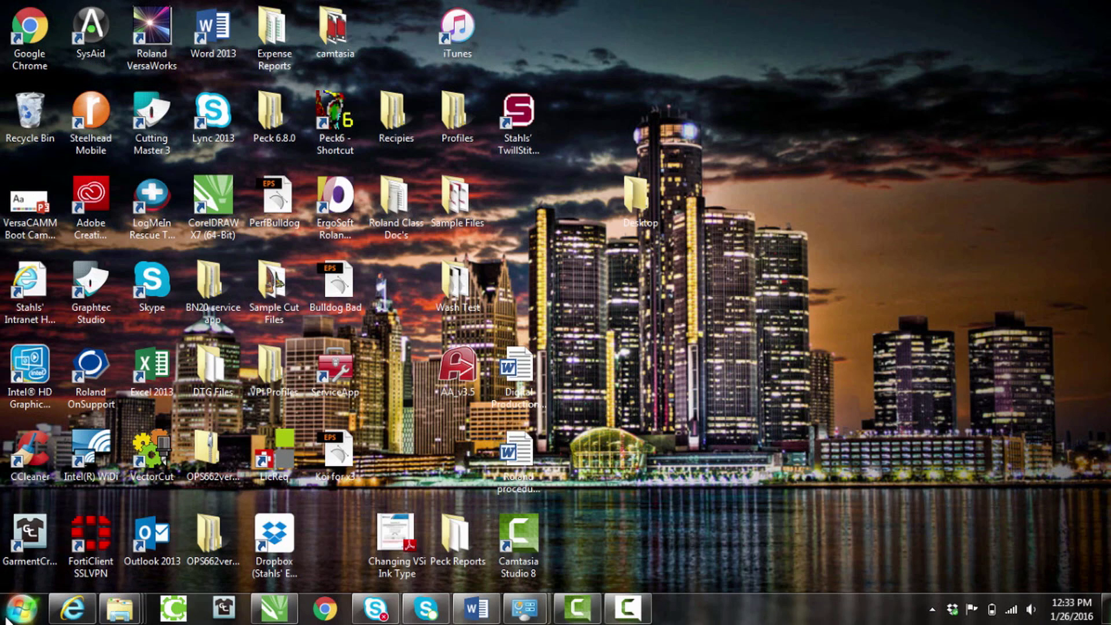
- Go from the Start menu through Control Panel's Network and Internet to the Network and Sharing Center
{"action": "left_click", "coordinate": [22, 608]}
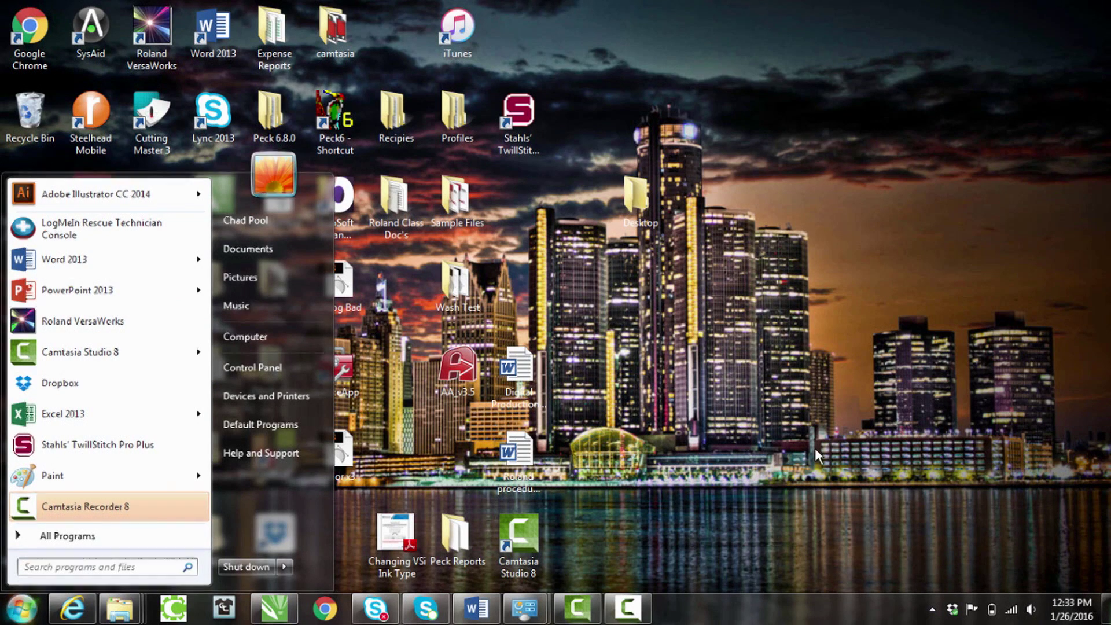
{"action": "left_click", "coordinate": [799, 456]}
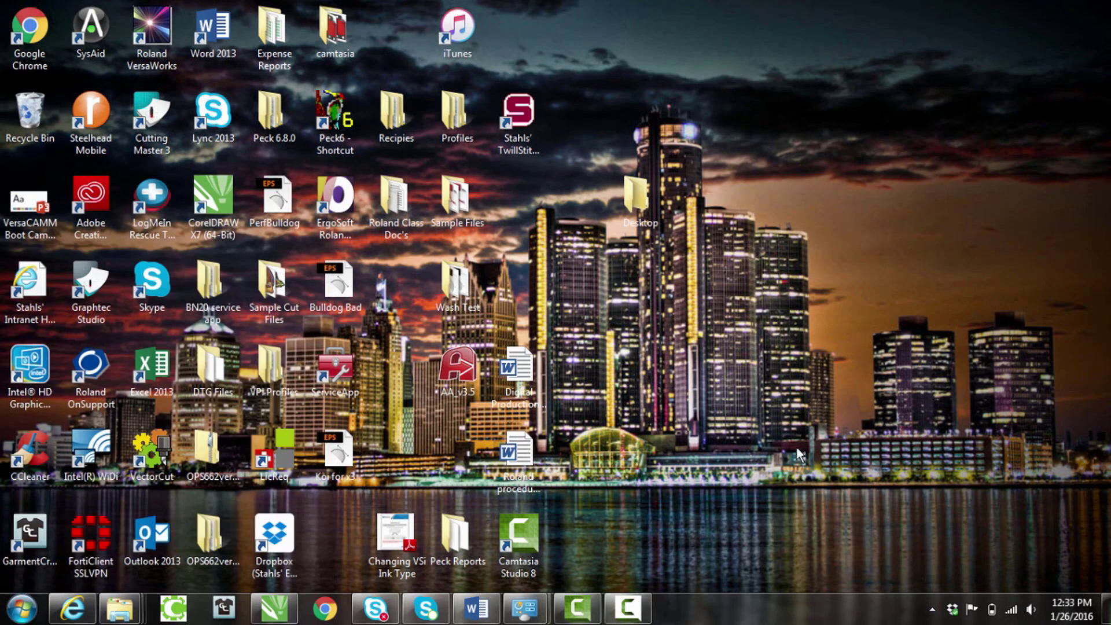
{"action": "left_click", "coordinate": [7, 615]}
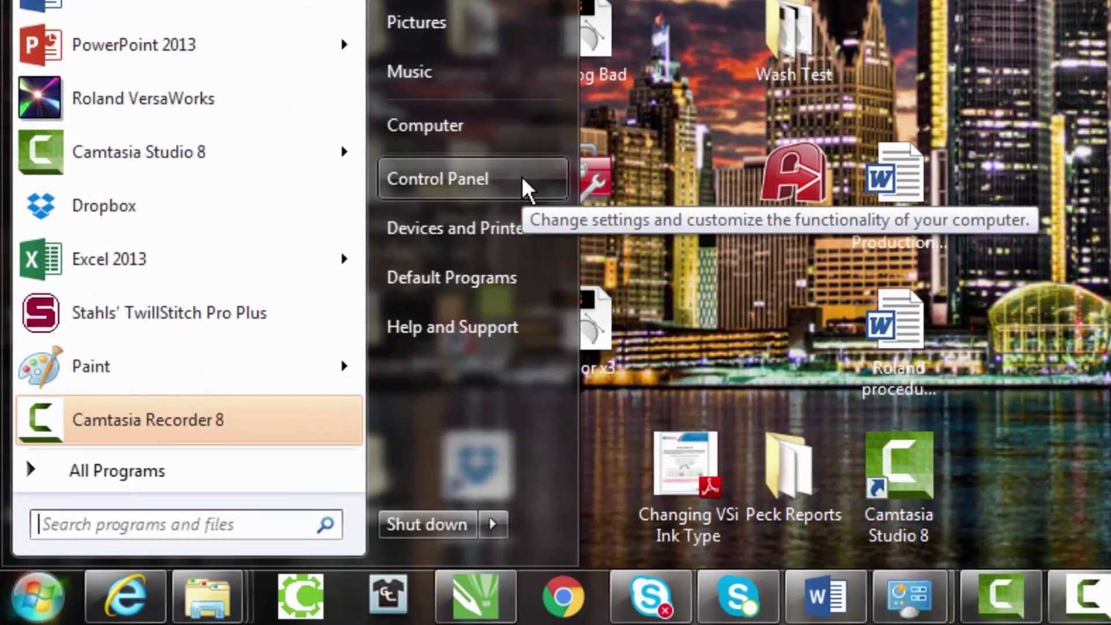
{"action": "left_click", "coordinate": [304, 367]}
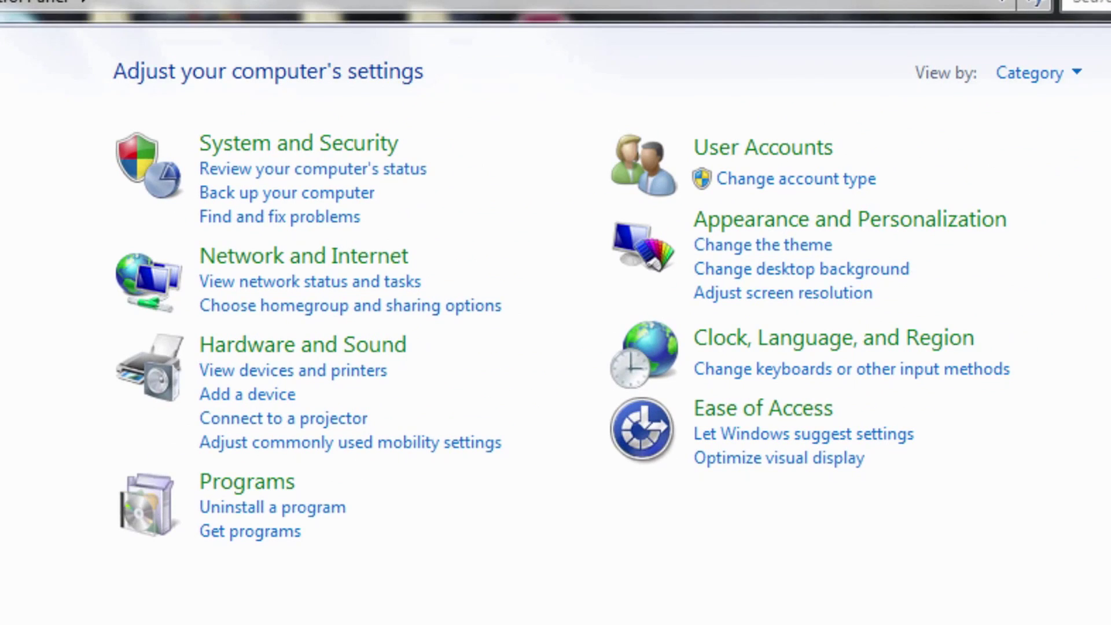
{"action": "left_click", "coordinate": [302, 265]}
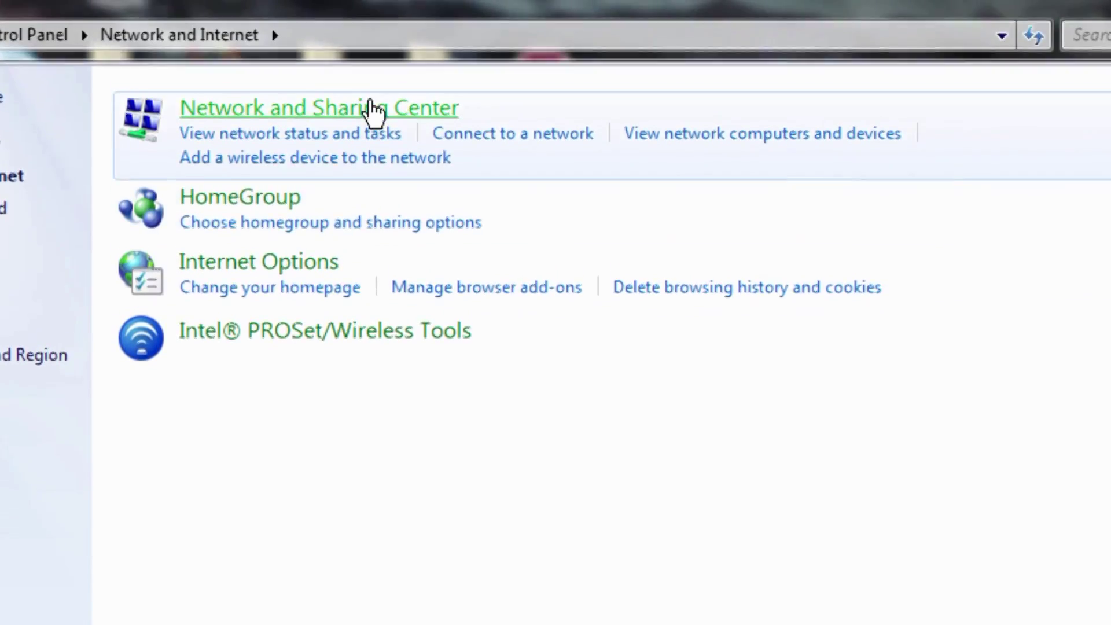
{"action": "left_click", "coordinate": [369, 120]}
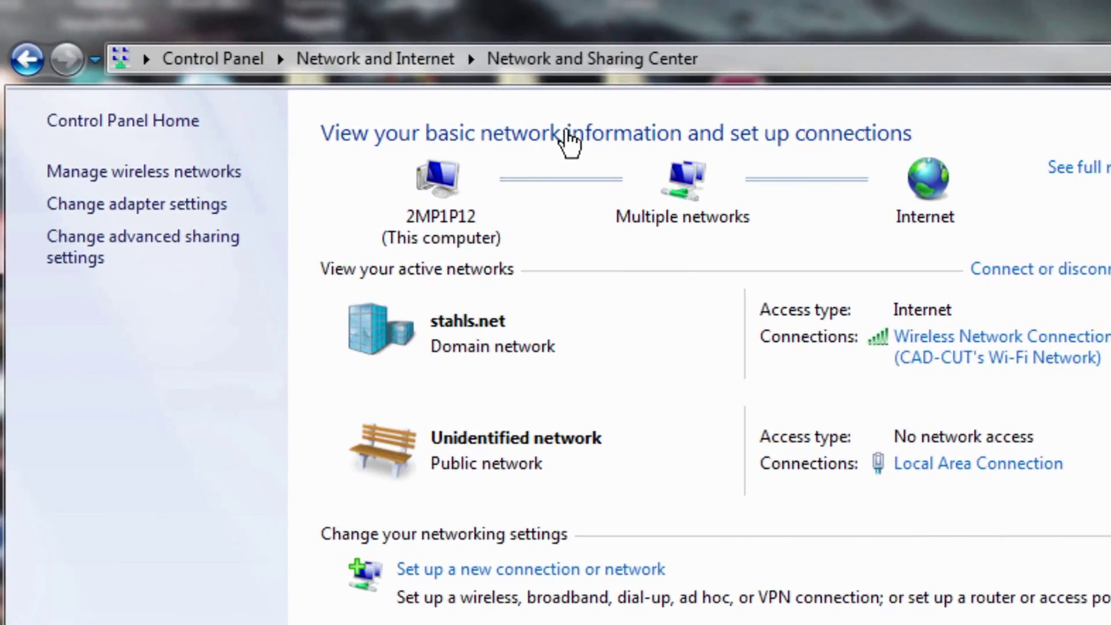
- Open the Status dialog of the wired Local Area Connection adapter from the adapter settings
{"action": "left_click", "coordinate": [205, 209]}
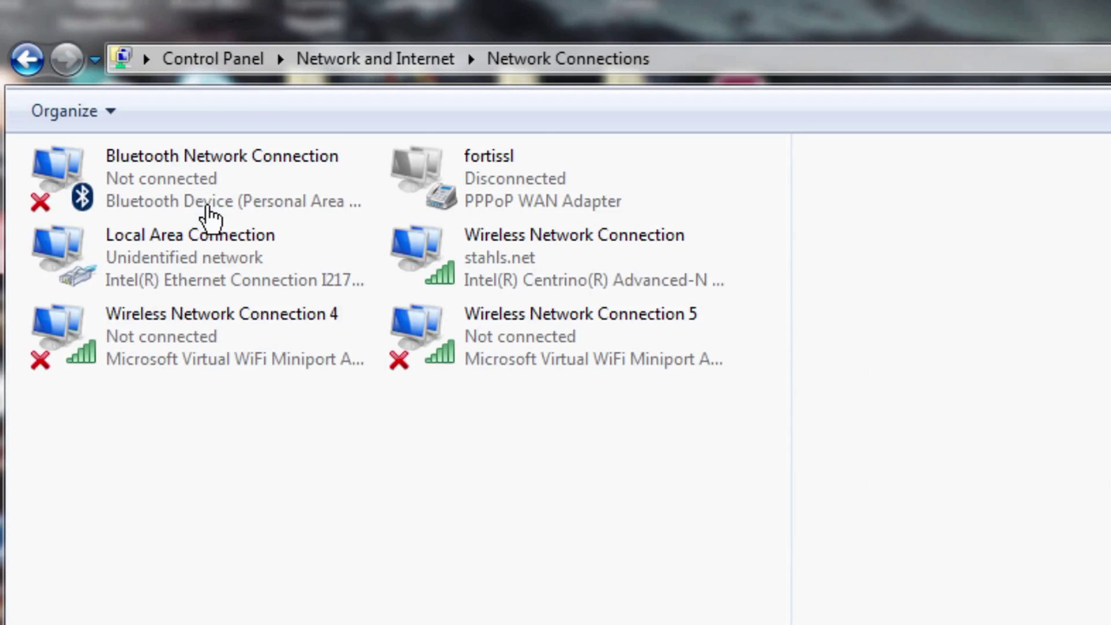
{"action": "left_click", "coordinate": [218, 242]}
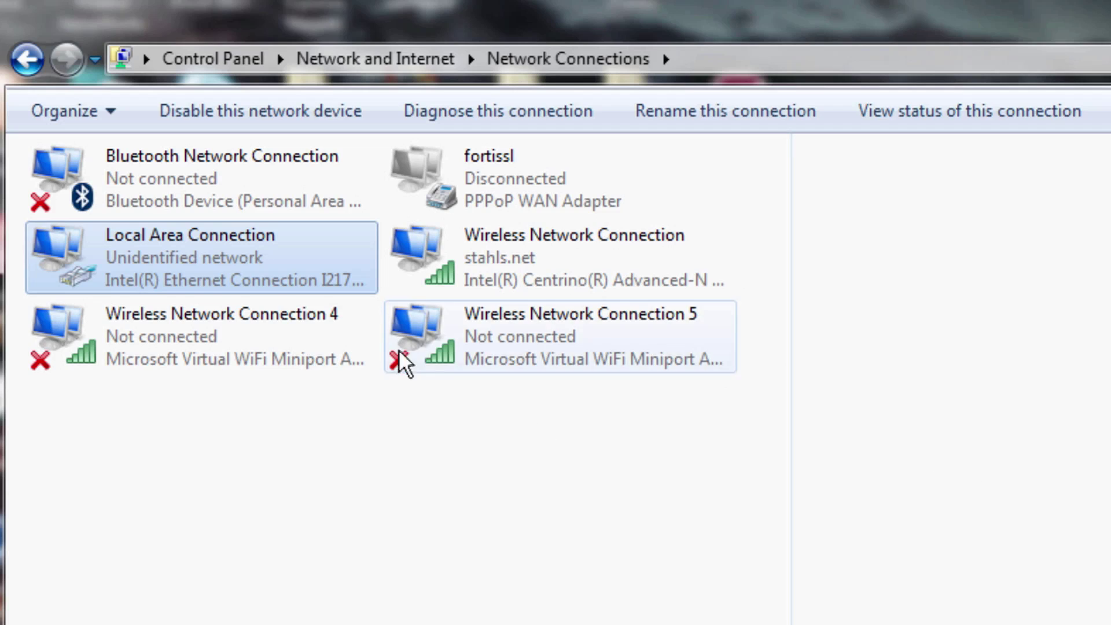
{"action": "left_click", "coordinate": [301, 207]}
{"action": "left_click", "coordinate": [290, 286]}
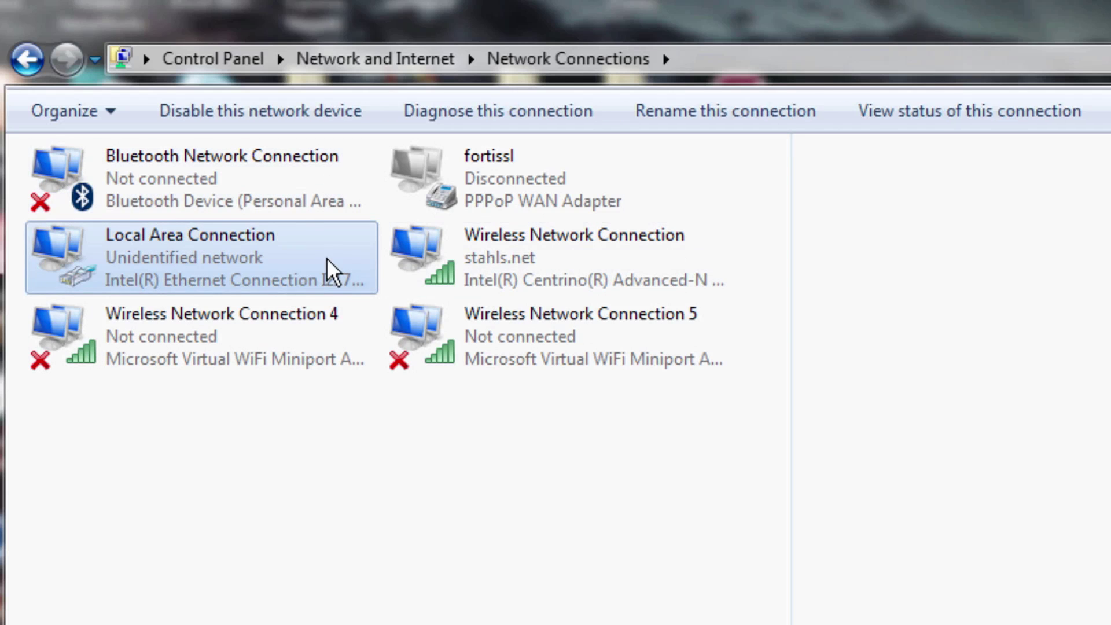
{"action": "double_click", "coordinate": [281, 261]}
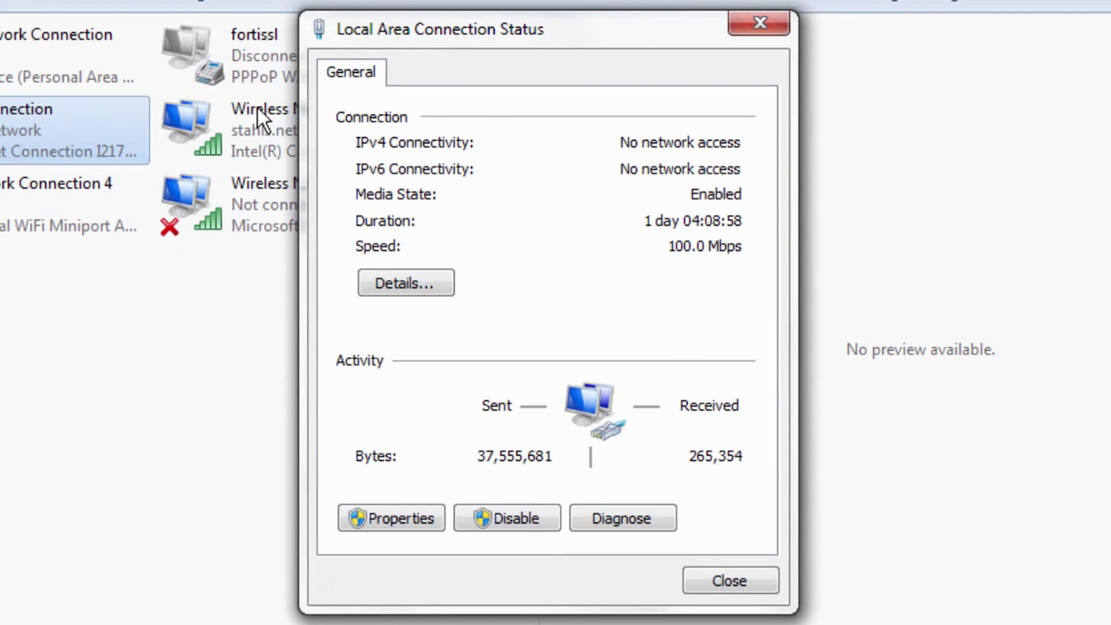
{"action": "left_click", "coordinate": [499, 46]}
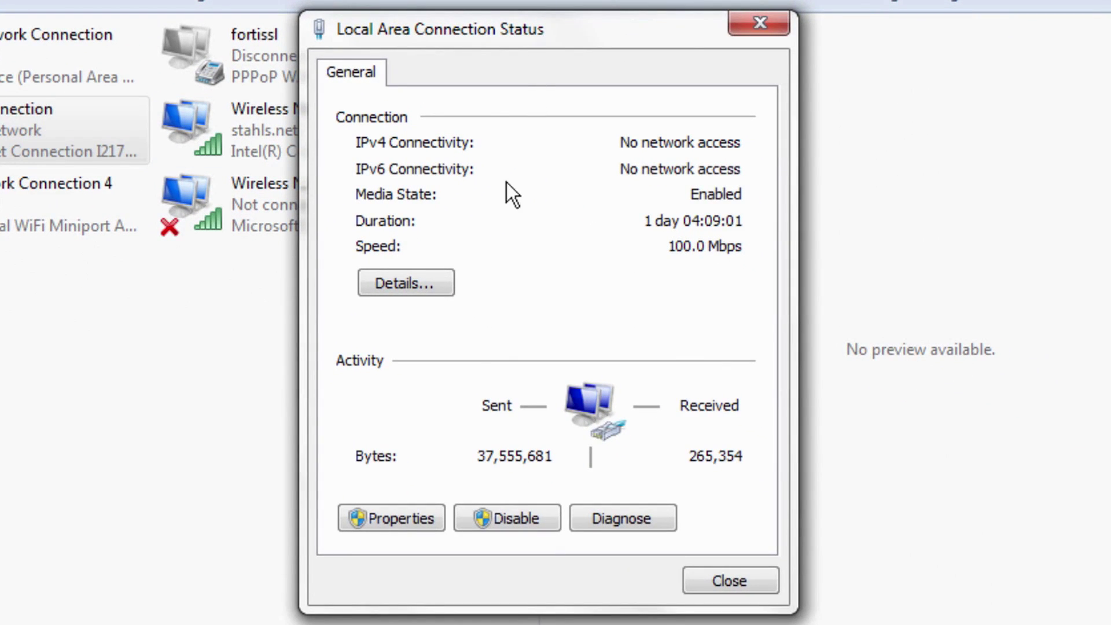
- Give Local Area Connection's TCP/IPv4 a static address 10.164.112.150 with mask 255.255.255.0
{"action": "left_click", "coordinate": [414, 513]}
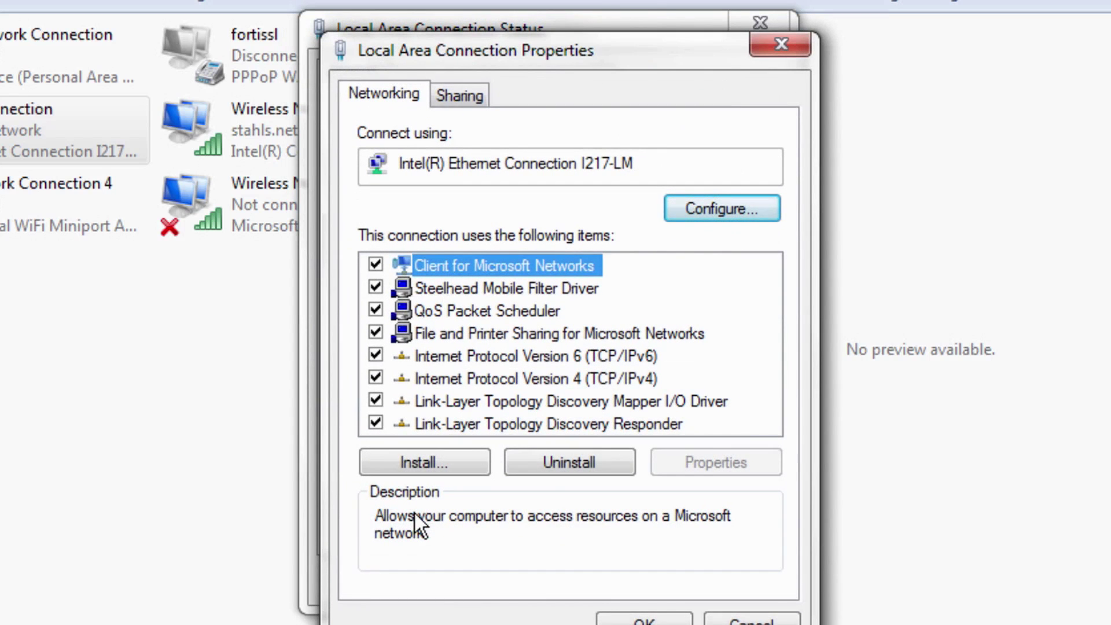
{"action": "left_click", "coordinate": [528, 376]}
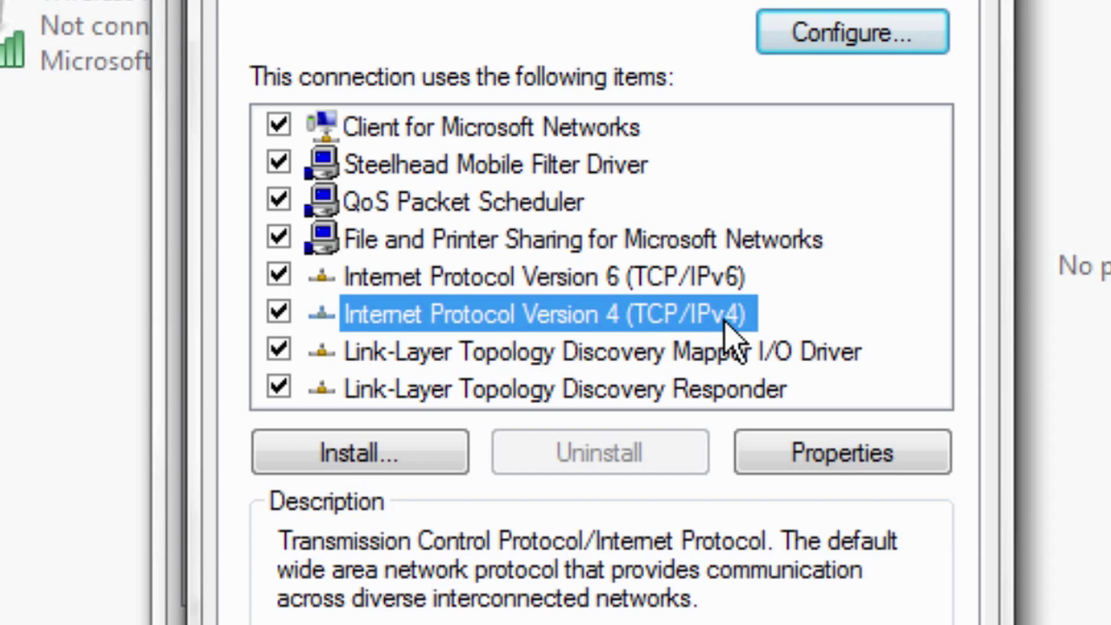
{"action": "left_click", "coordinate": [605, 281]}
{"action": "left_click", "coordinate": [604, 312]}
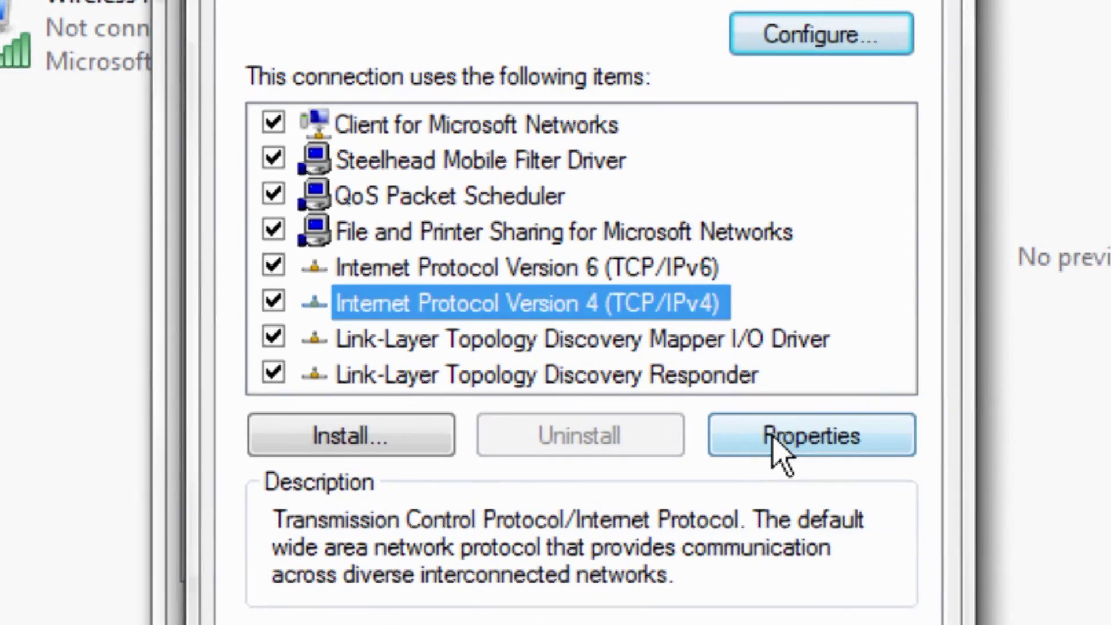
{"action": "left_click", "coordinate": [806, 454]}
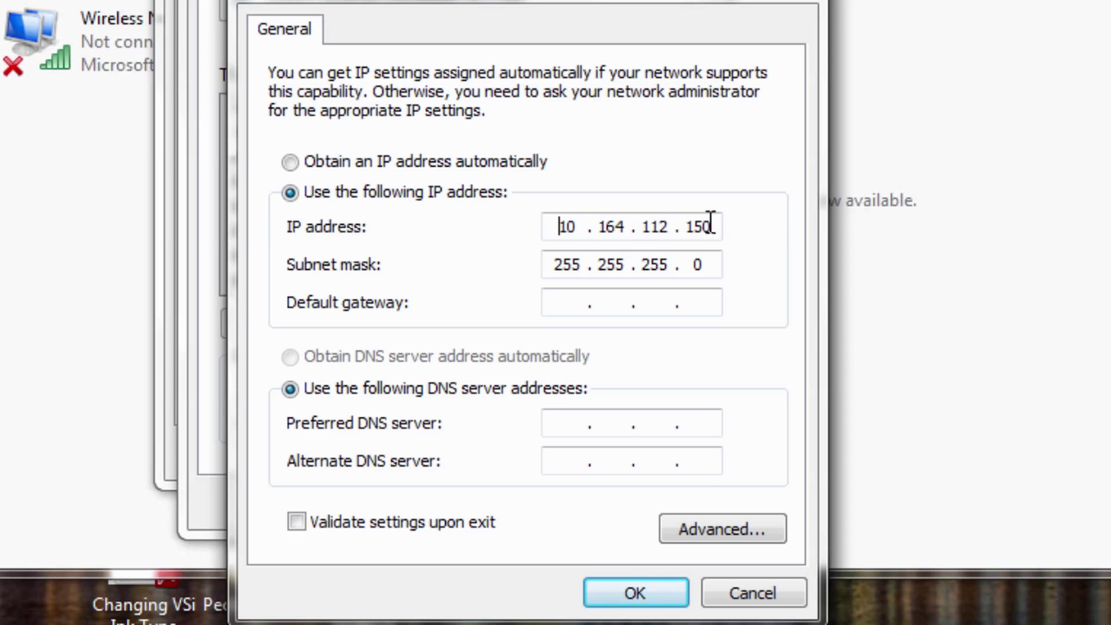
{"action": "left_click_drag", "start_coordinate": [713, 226], "coordinate": [697, 226]}
- Confirm the static IPv4 settings, close the properties and status windows, and minimize Network Connections
{"action": "left_click", "coordinate": [627, 590]}
{"action": "left_click", "coordinate": [548, 511]}
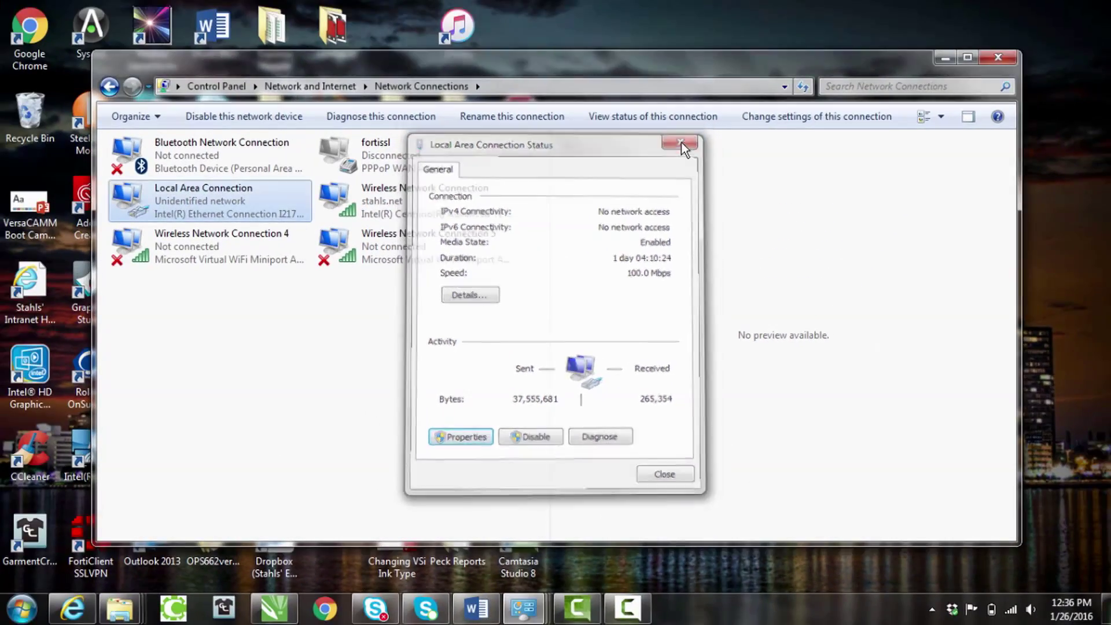
{"action": "left_click", "coordinate": [682, 142]}
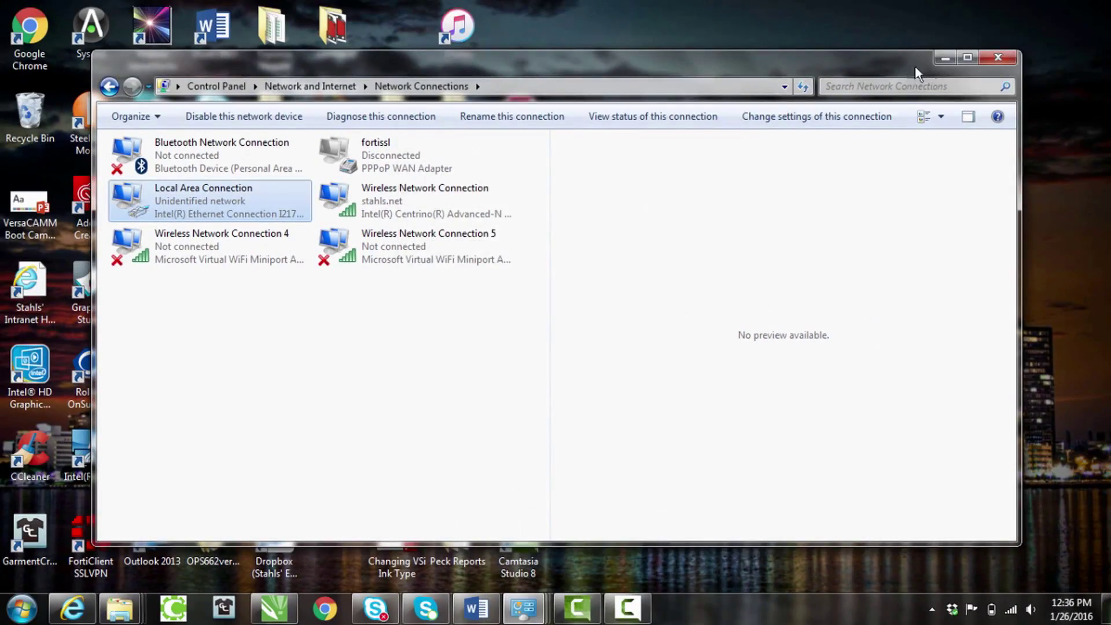
{"action": "left_click", "coordinate": [946, 57]}
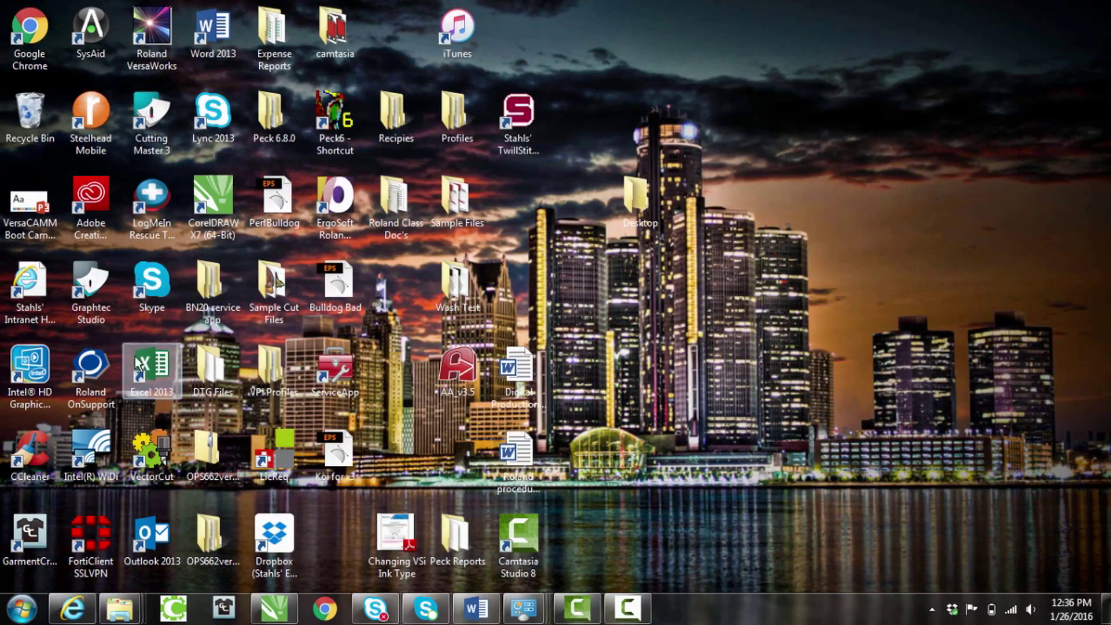
- Launch Roland VersaWorks and switch the Printer Settings port from TCP/IP to USB
{"action": "double_click", "coordinate": [153, 35]}
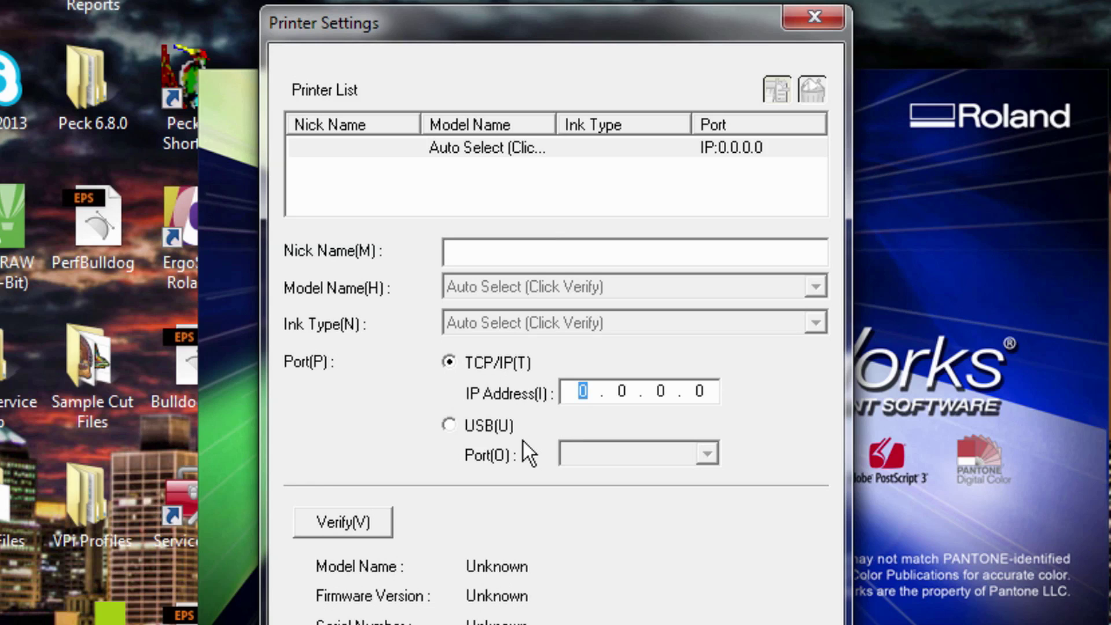
{"action": "left_click", "coordinate": [448, 426]}
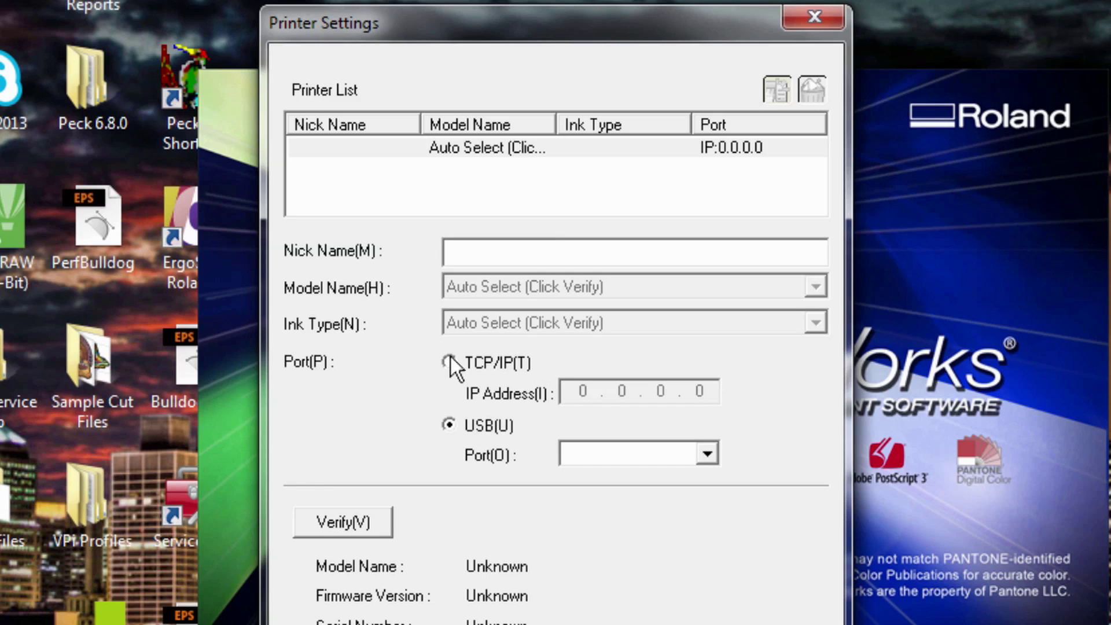
- Set the printer connection to TCP/IP at 010.164.112.250 and verify it finds the VersaCAMM VS-300i
{"action": "left_click", "coordinate": [450, 359]}
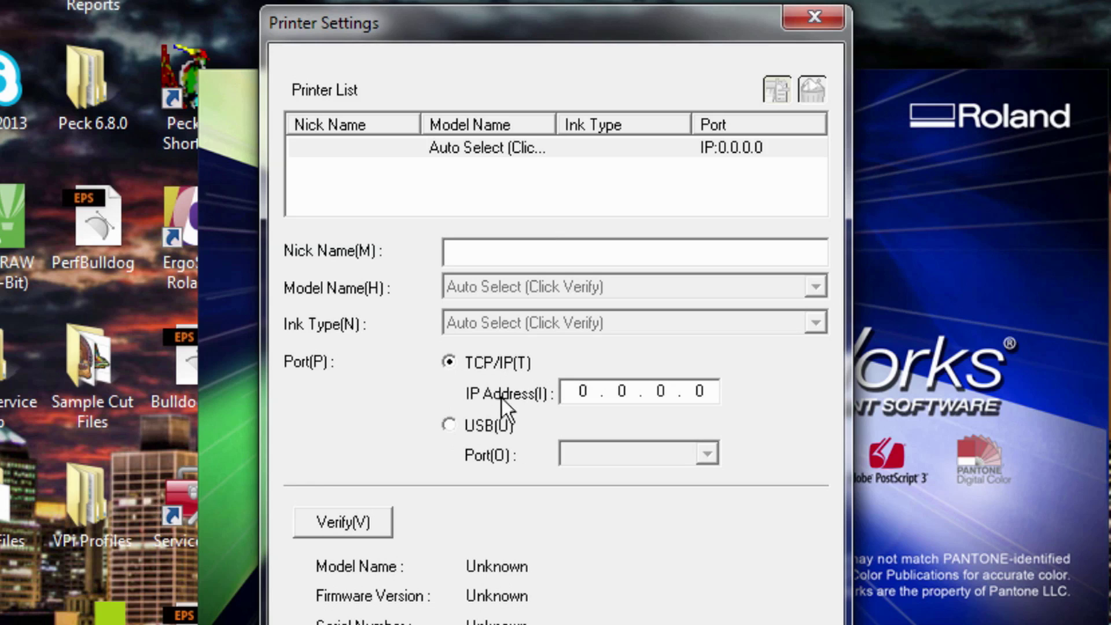
{"action": "double_click", "coordinate": [586, 392]}
{"action": "type", "text": "010 . 164 . 112 . "}
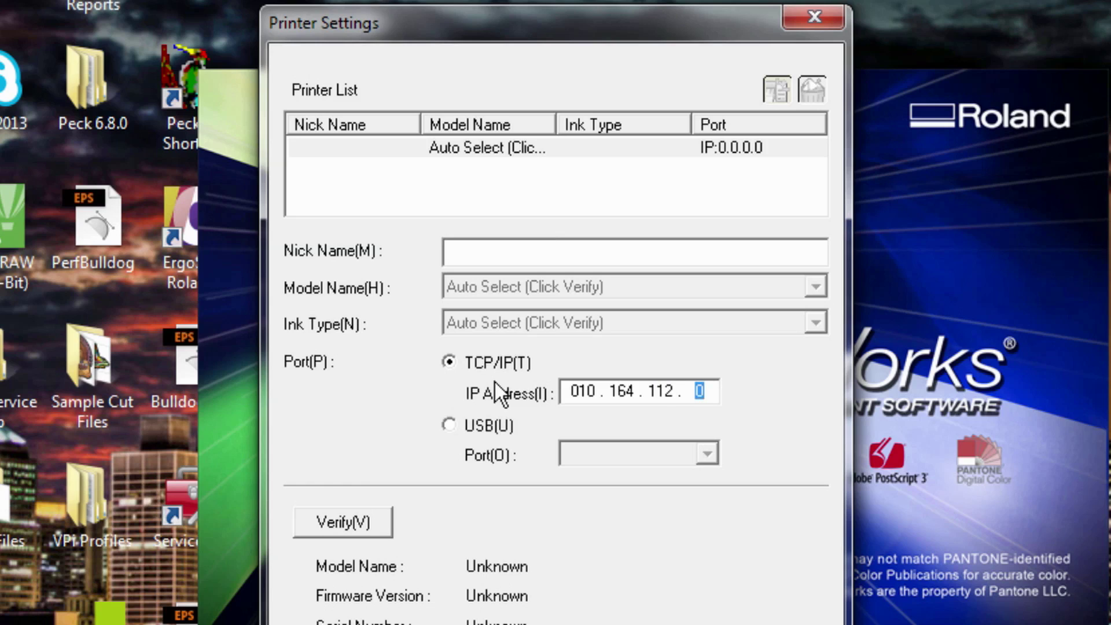
{"action": "type", "text": "250"}
{"action": "left_click", "coordinate": [364, 513]}
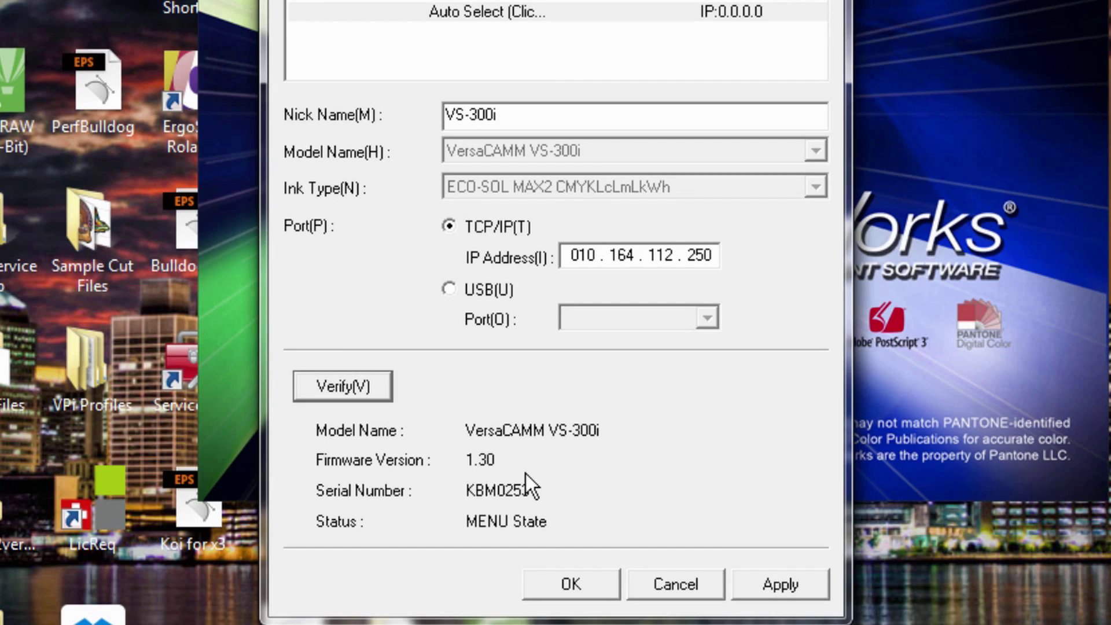
- Apply and confirm the VS-300i printer settings, returning to the main window showing MENU State
{"action": "left_click", "coordinate": [815, 595]}
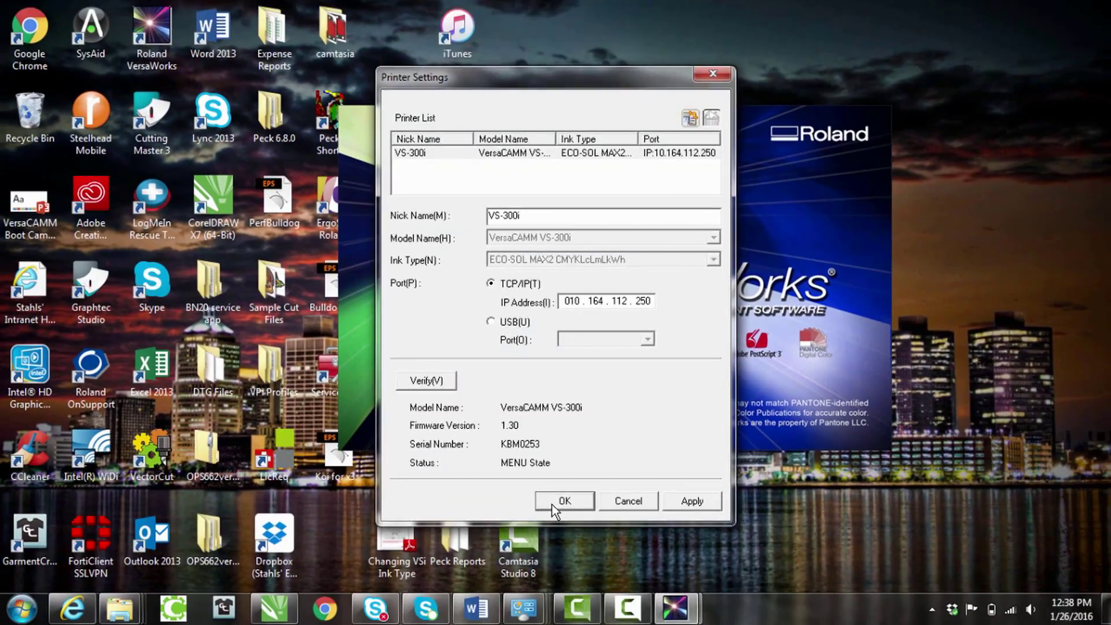
{"action": "left_click", "coordinate": [552, 505]}
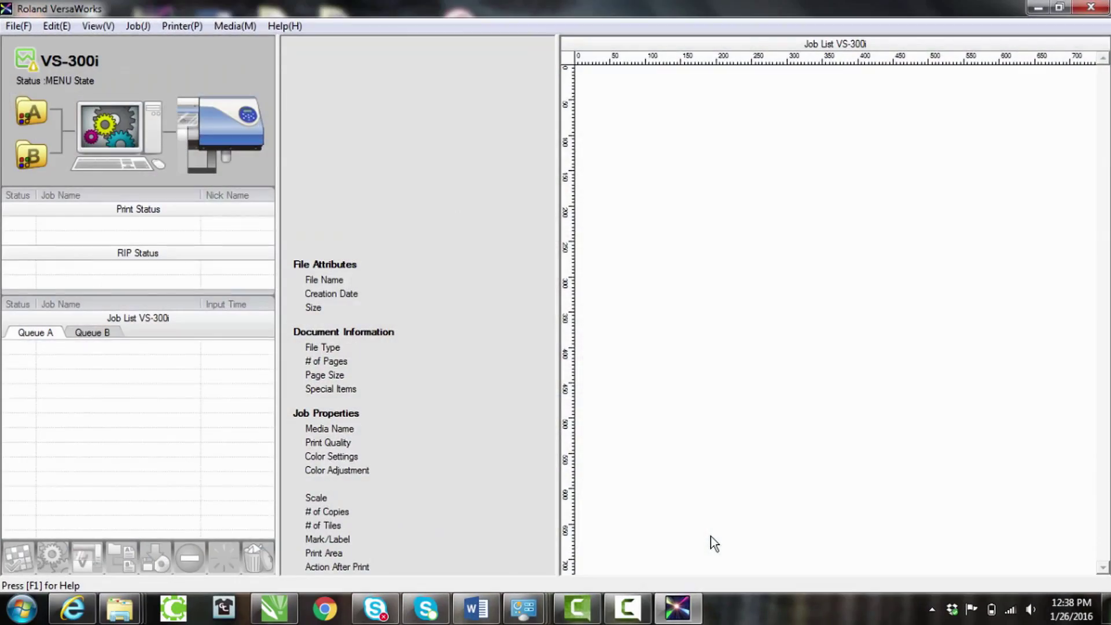